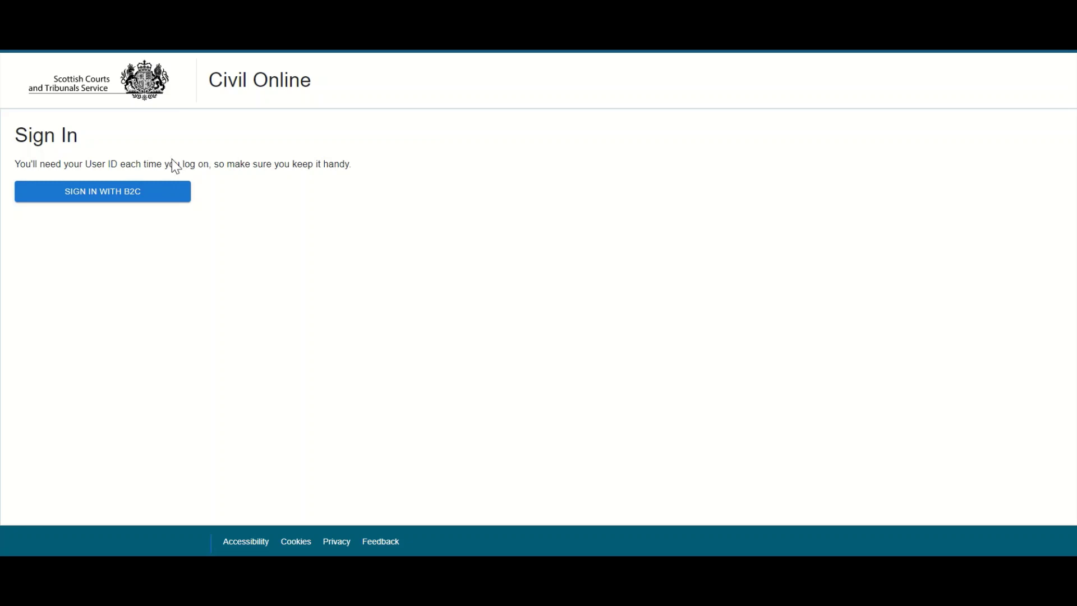
# From the B2C sign-in form, choose 'sign up here' to register as a party in the case.
pyautogui.click(143, 194)
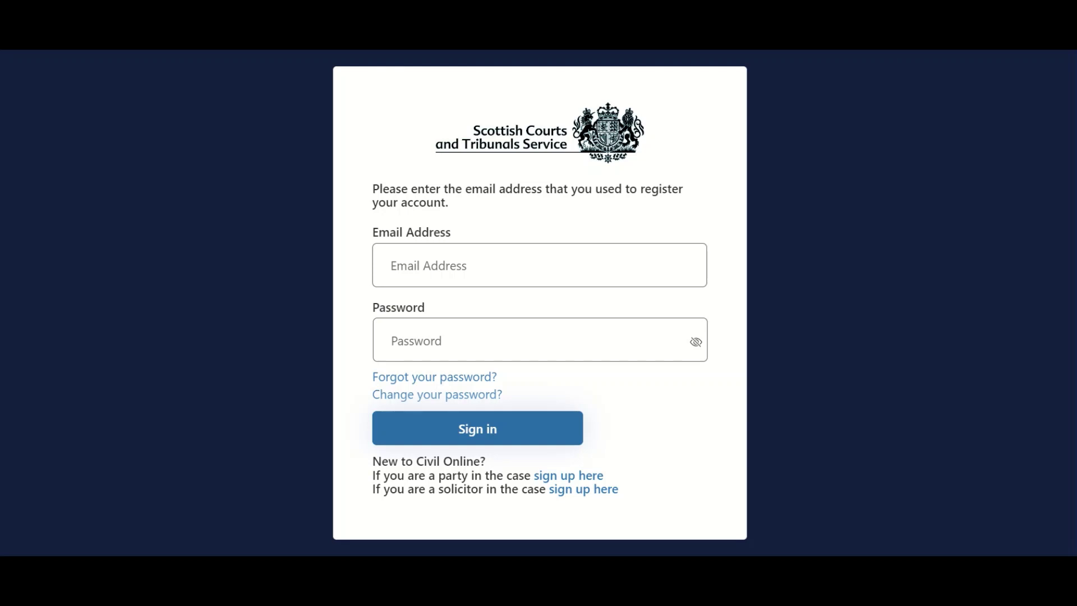
pyautogui.click(584, 481)
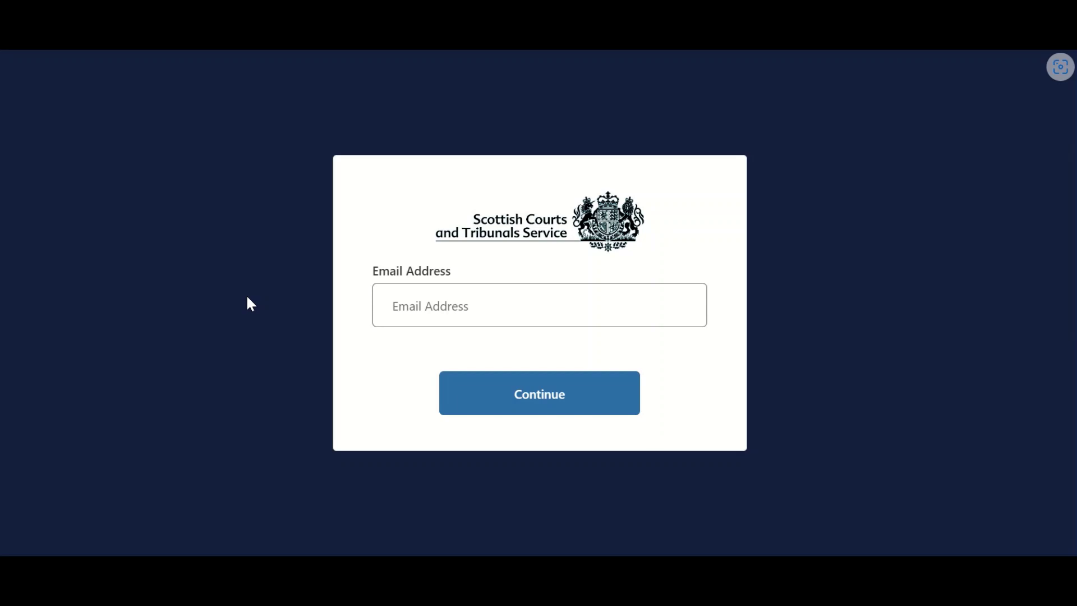
# Submit the party's e-mail address and have a verification code sent to it.
pyautogui.click(445, 308)
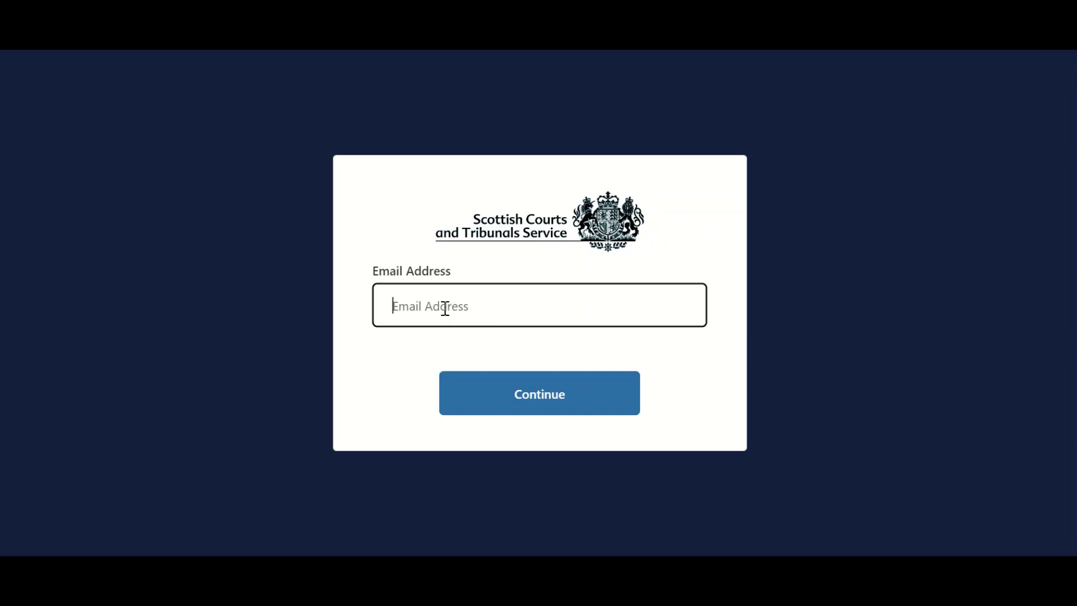
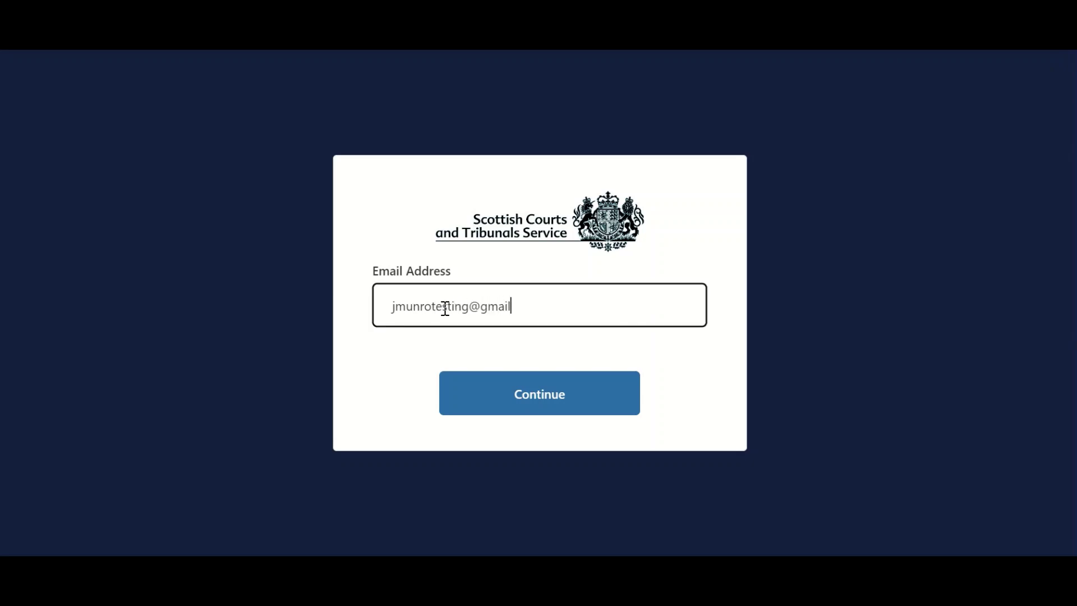
pyautogui.click(563, 415)
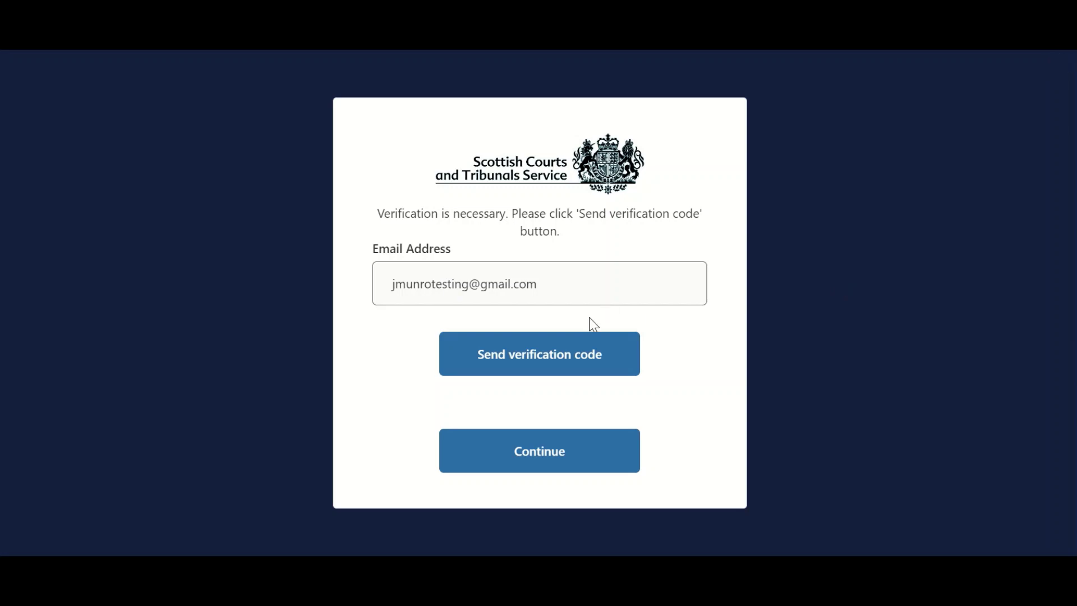
pyautogui.click(574, 356)
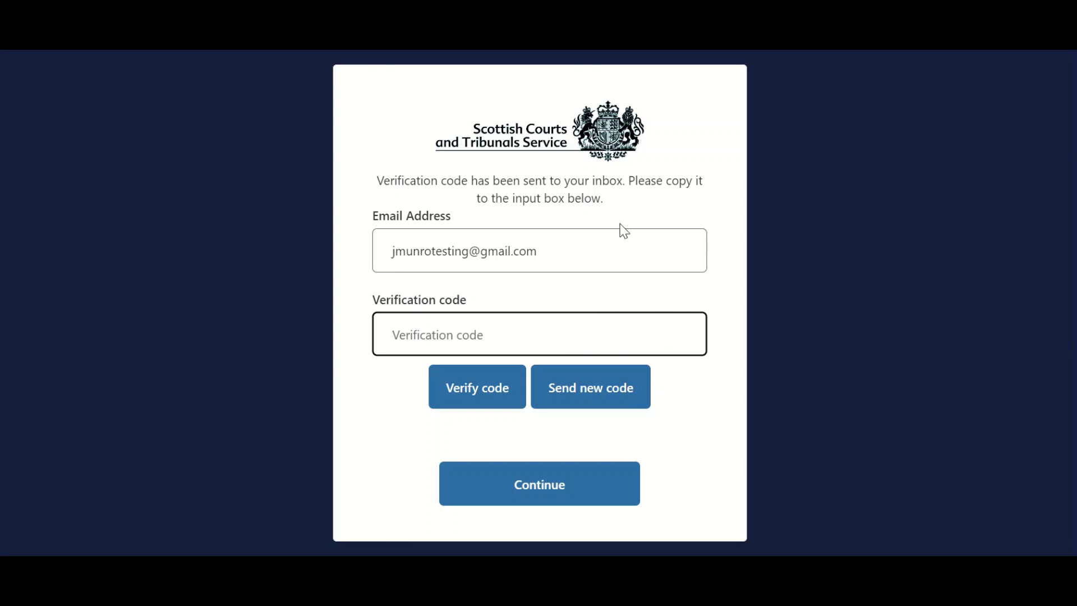
# Enter the six-digit code from the inbox, verify it, and continue to the password page.
pyautogui.click(769, 290)
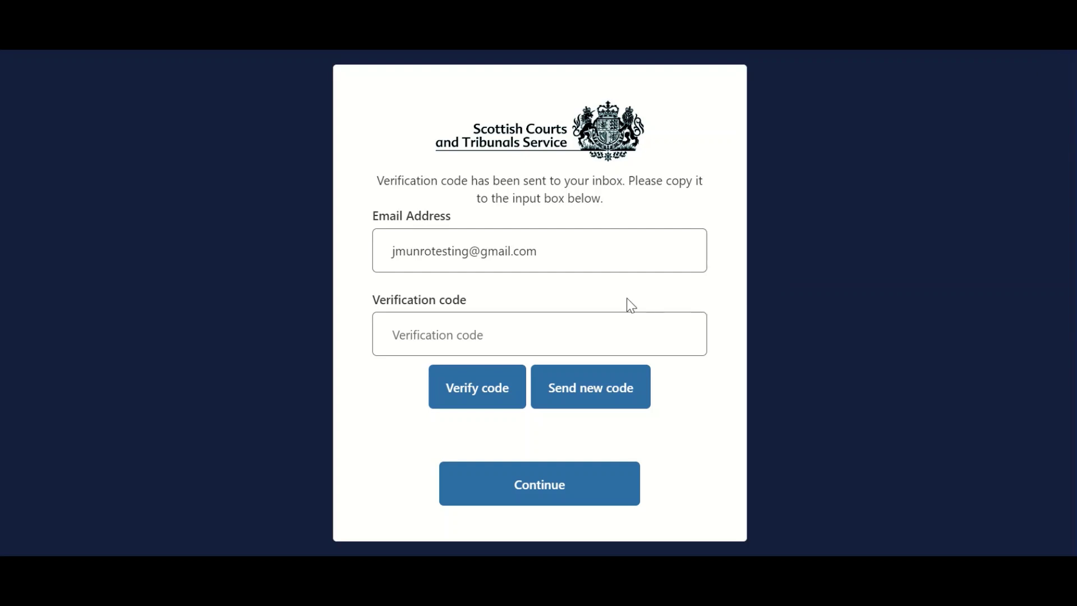
pyautogui.click(590, 325)
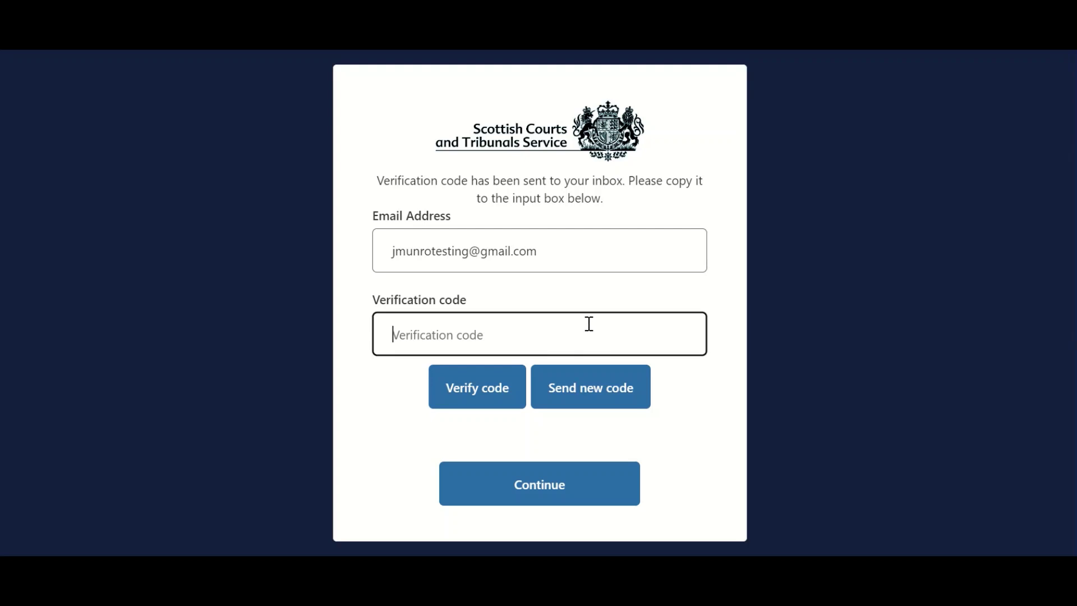
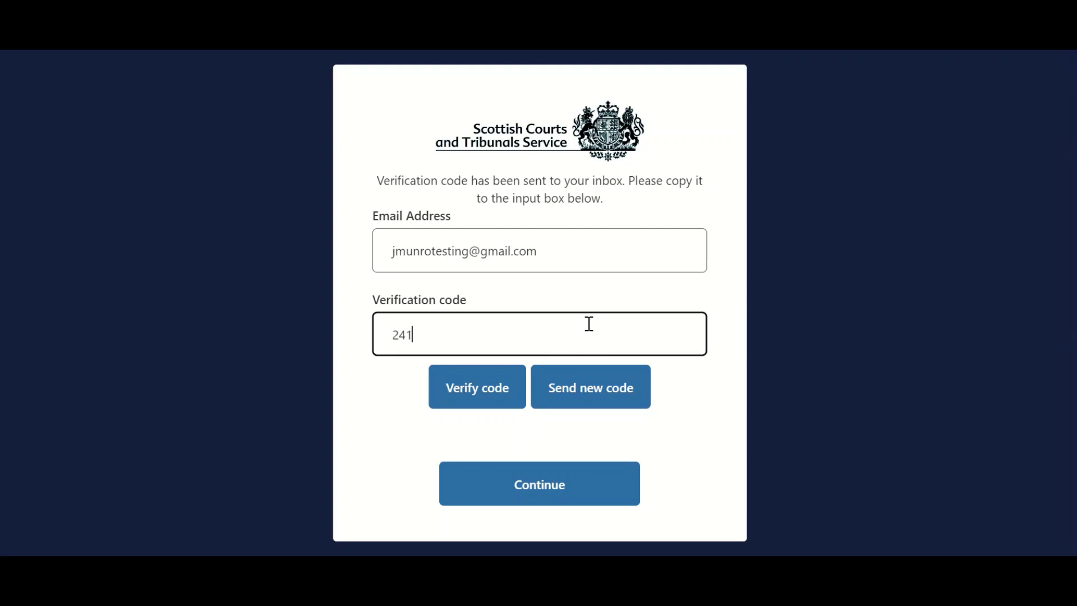
pyautogui.click(487, 397)
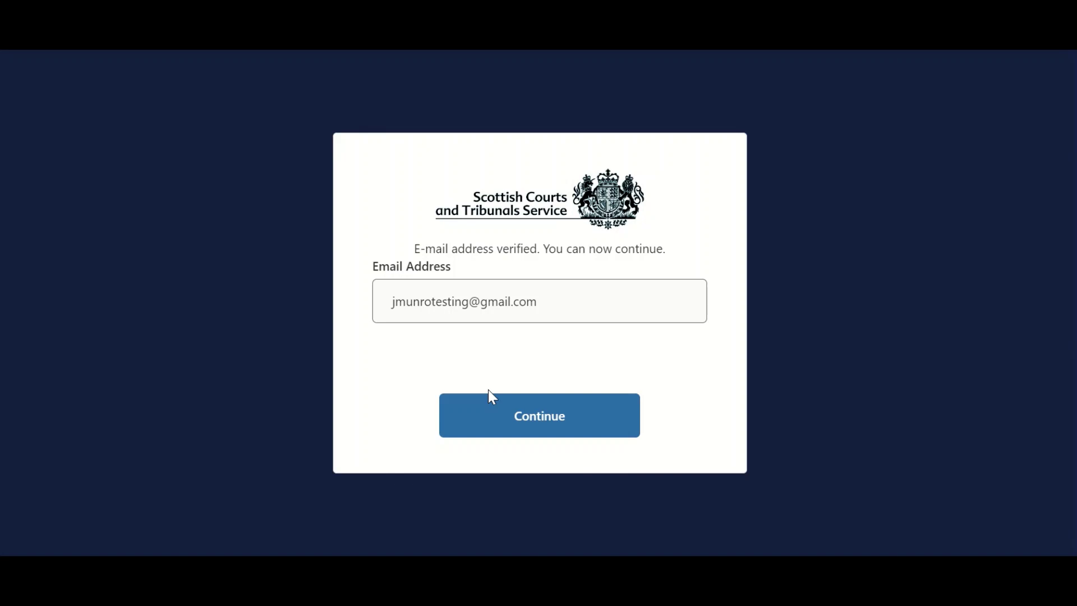
pyautogui.click(538, 415)
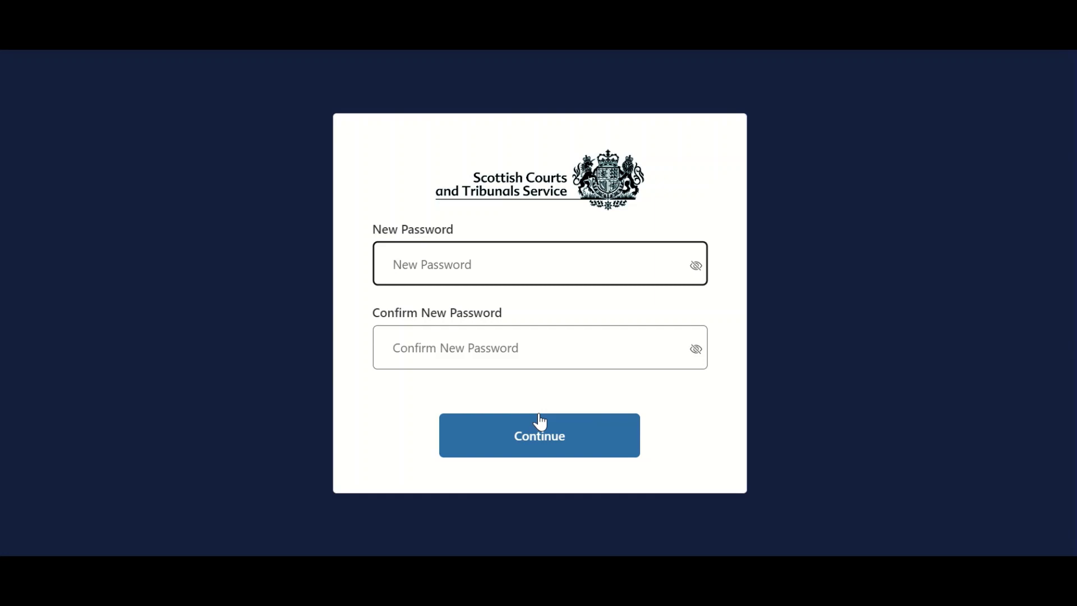
# Enter the account password in New Password and Confirm New Password, then submit it.
pyautogui.write('••••••••••••')
pyautogui.click(474, 361)
pyautogui.write('••••••••••')
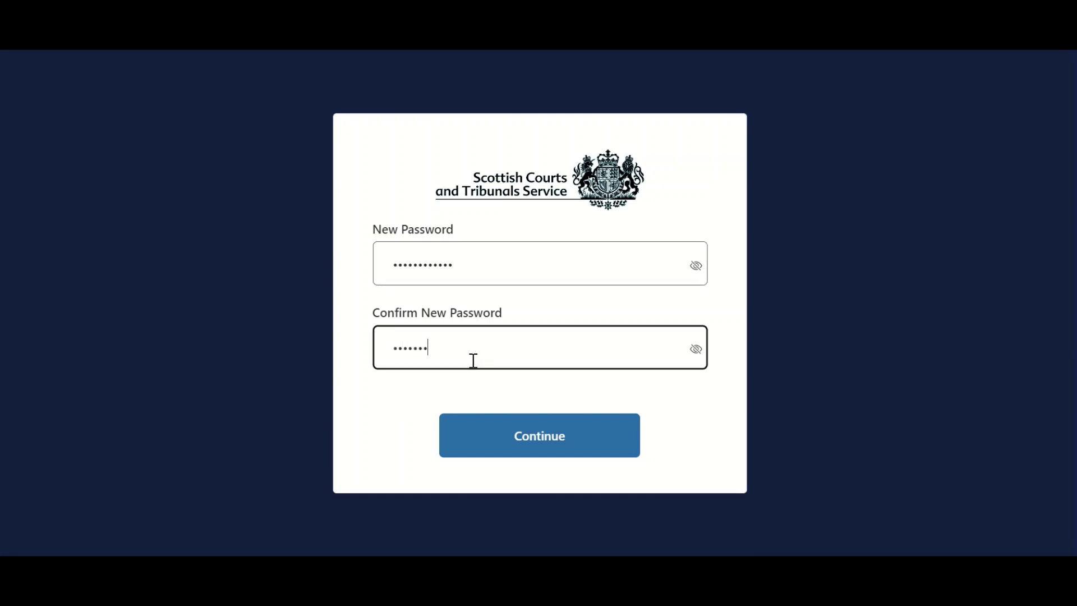
pyautogui.write('••')
pyautogui.click(542, 442)
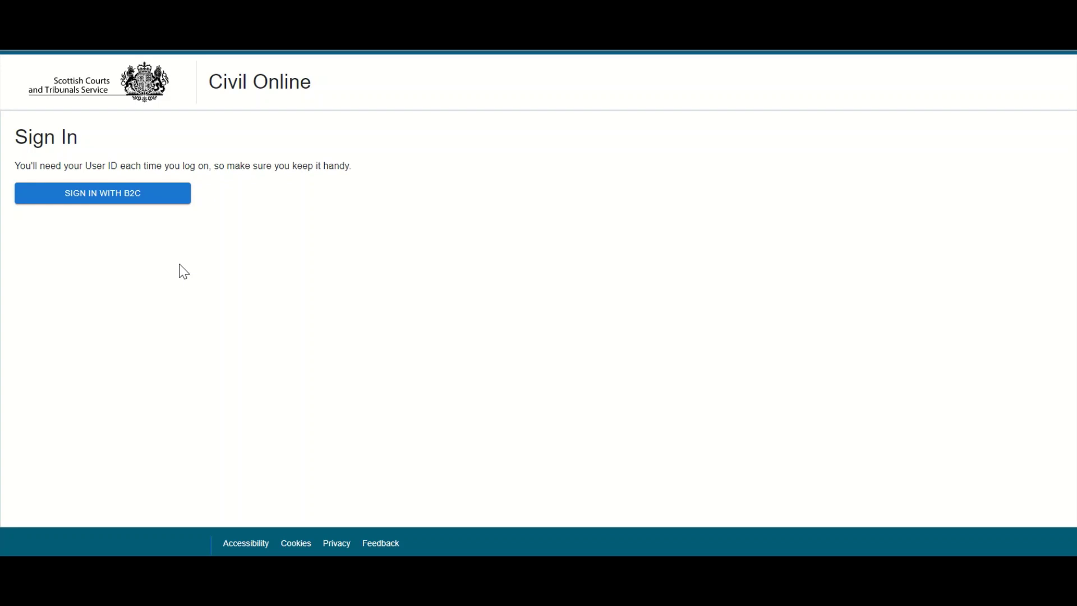
# Sign in through B2C using the registered e-mail address and the new password.
pyautogui.click(150, 193)
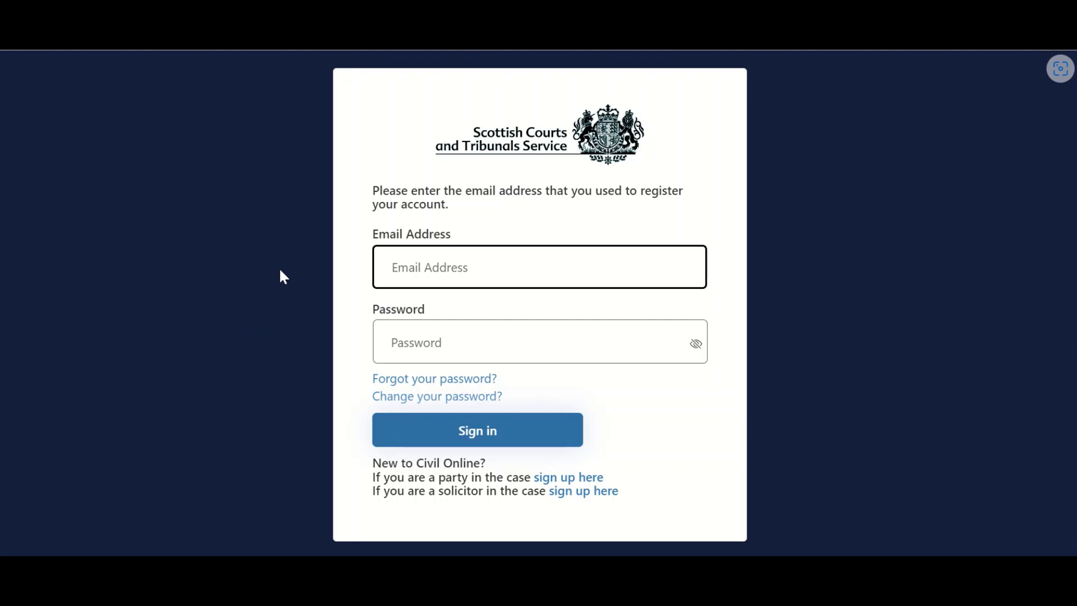
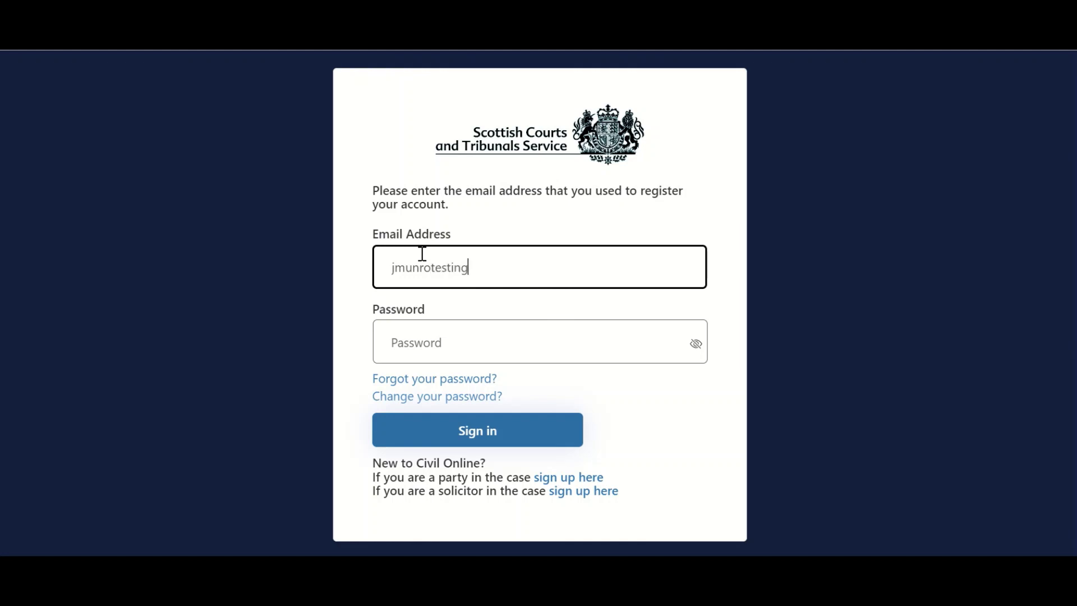
pyautogui.click(458, 337)
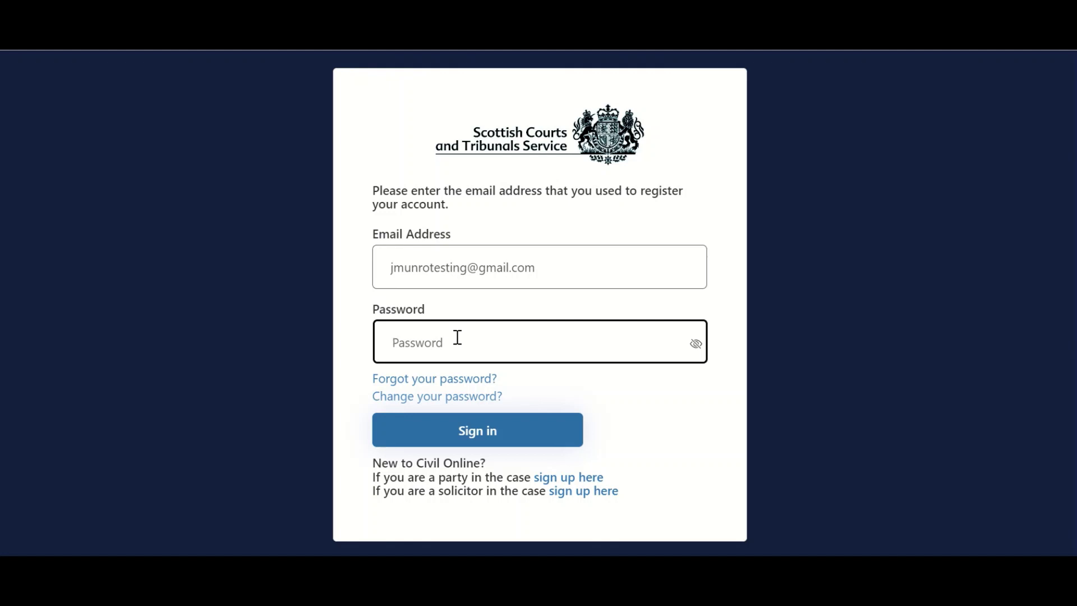
pyautogui.write('************')
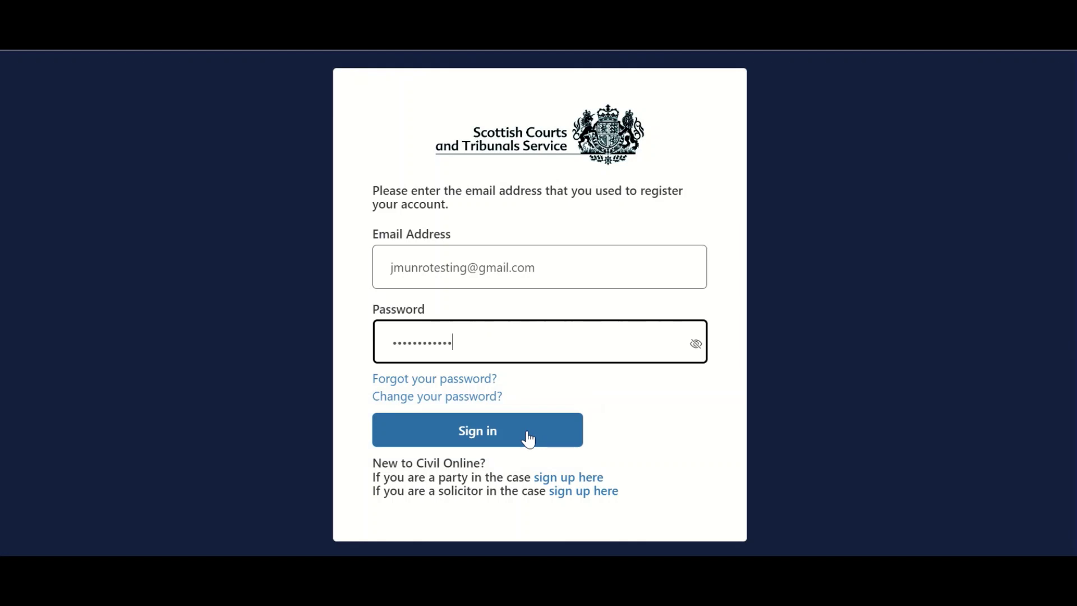
pyautogui.click(527, 438)
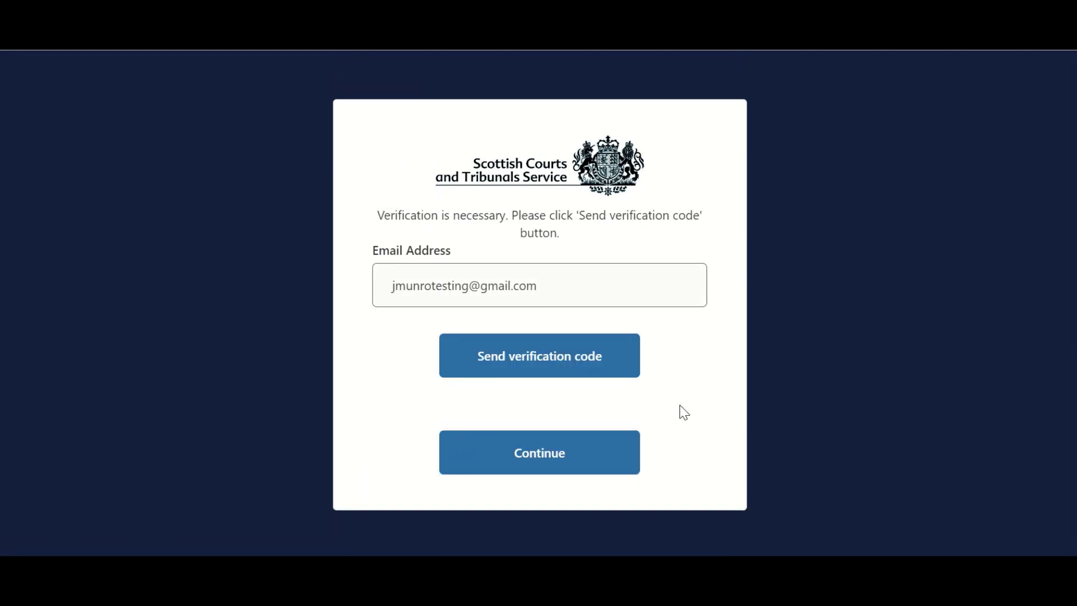
# Request a sign-in verification code, then enter and verify the code from the inbox.
pyautogui.click(611, 368)
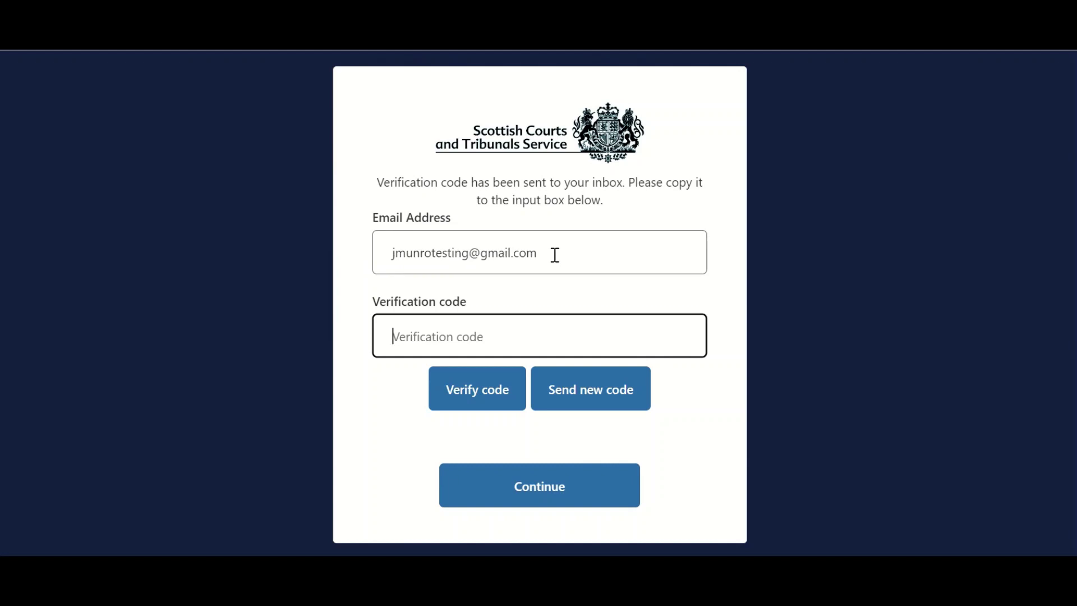
pyautogui.click(283, 384)
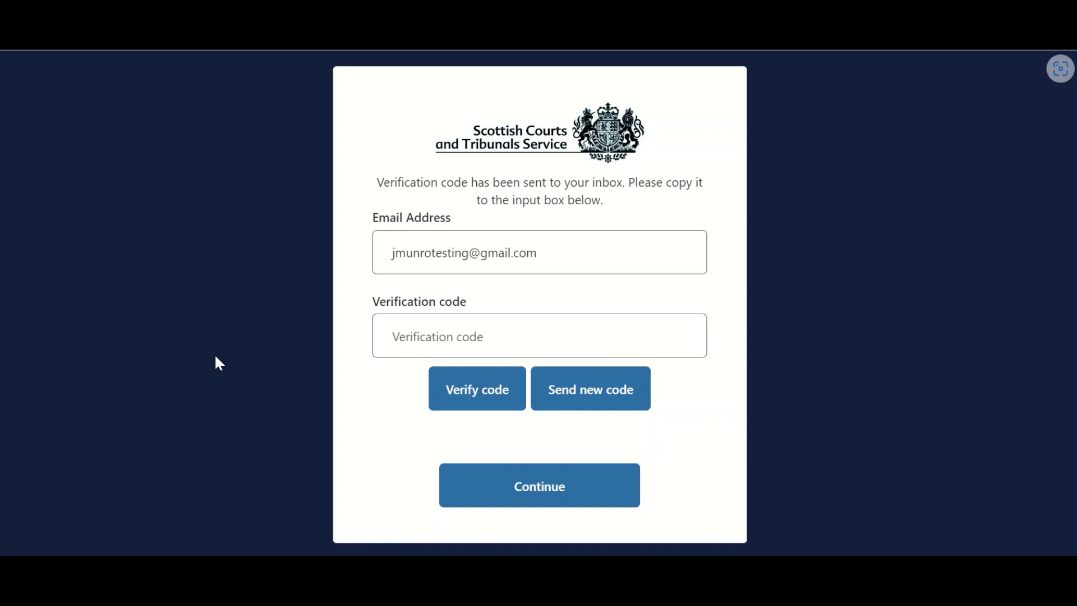
pyautogui.click(413, 339)
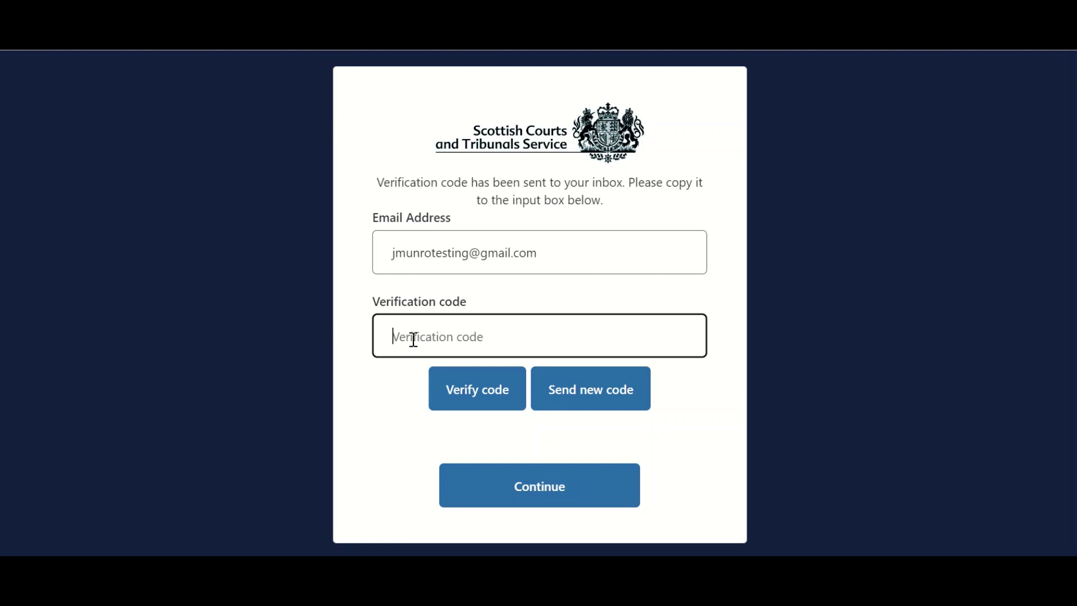
pyautogui.click(491, 400)
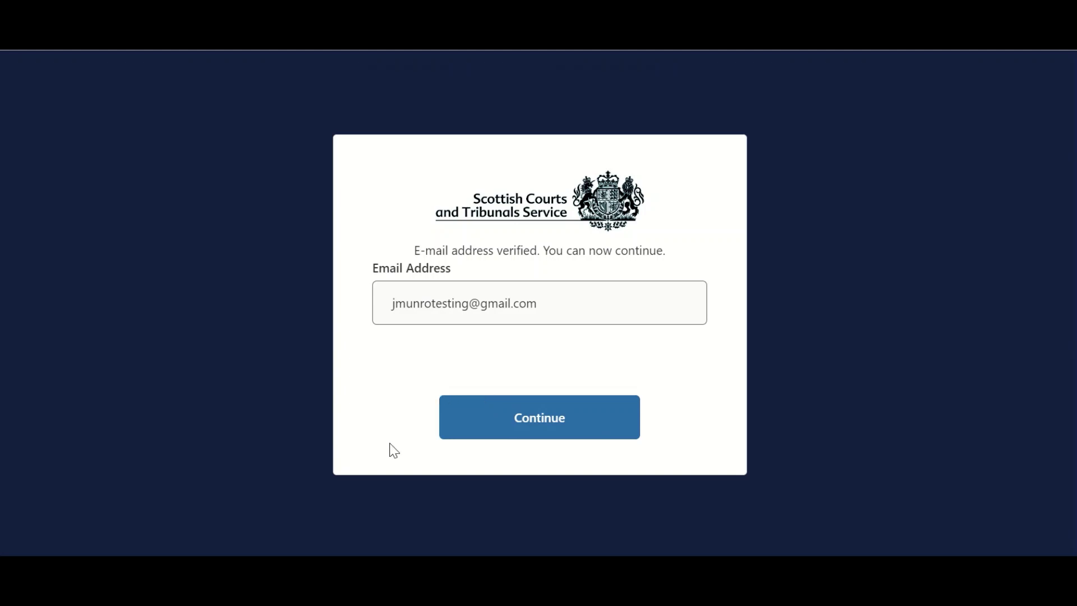
pyautogui.click(532, 434)
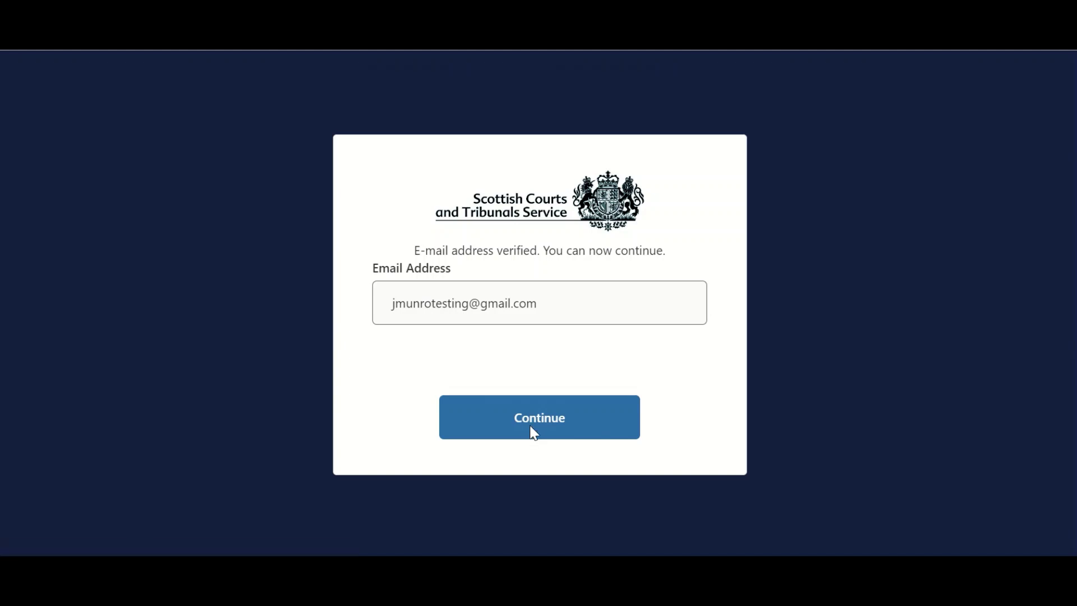